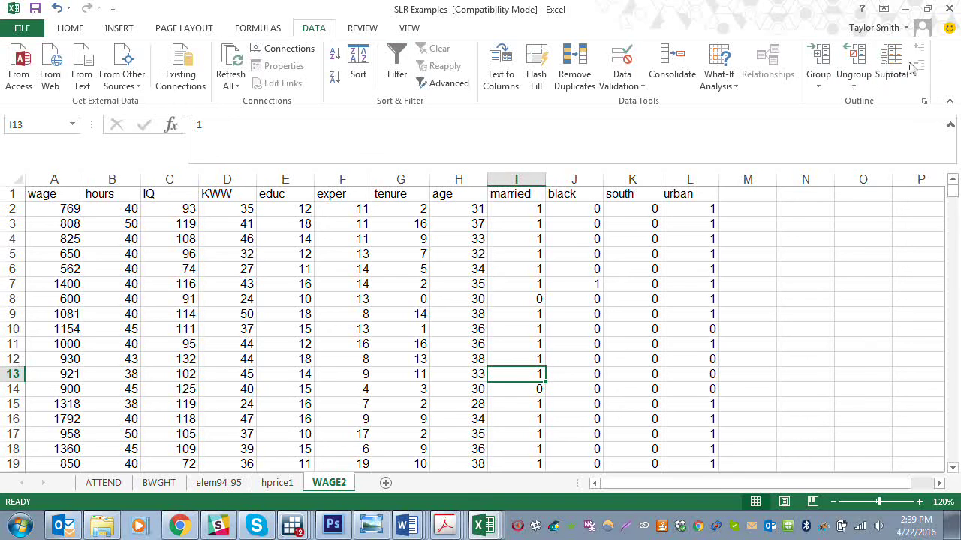
# Enable the Analysis ToolPak add-in through the Excel add-ins options
pyautogui.click(30, 30)
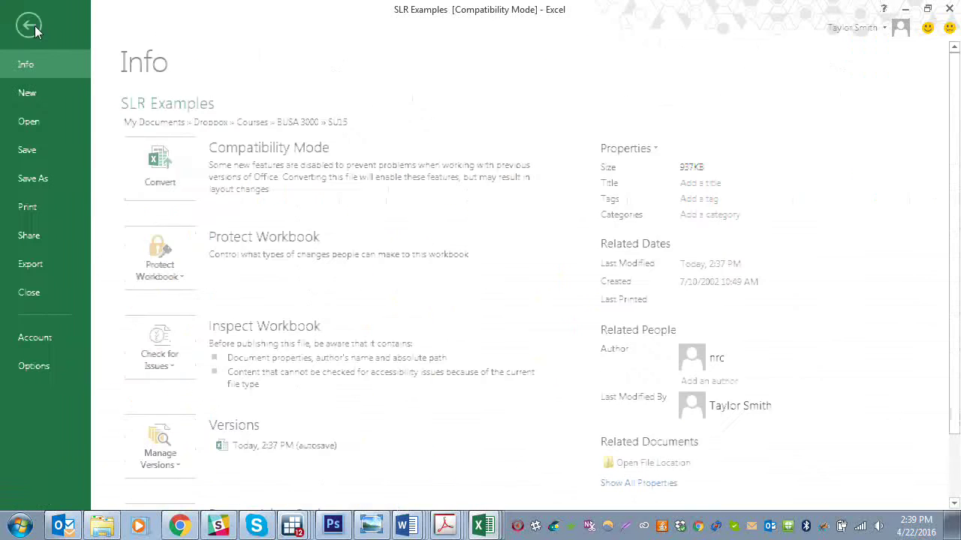
pyautogui.click(43, 368)
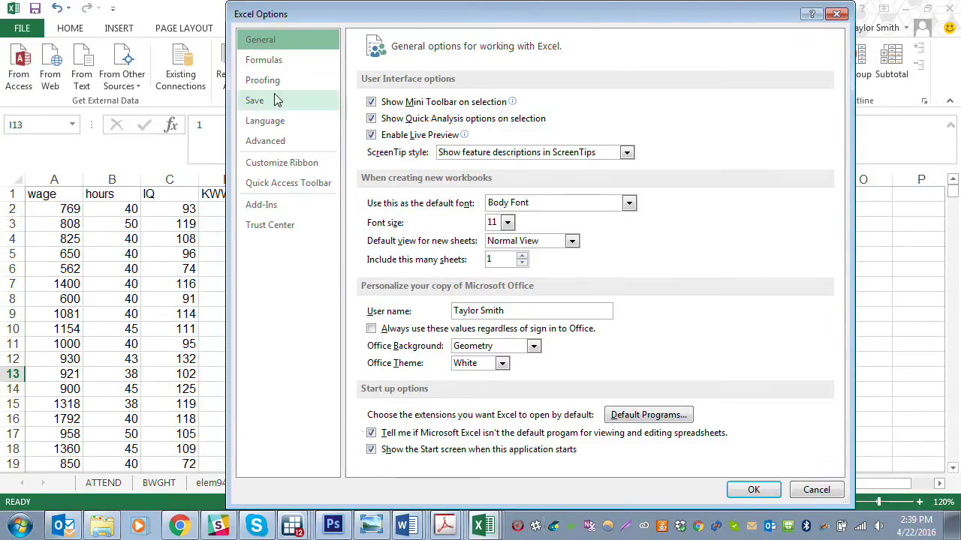
pyautogui.click(267, 207)
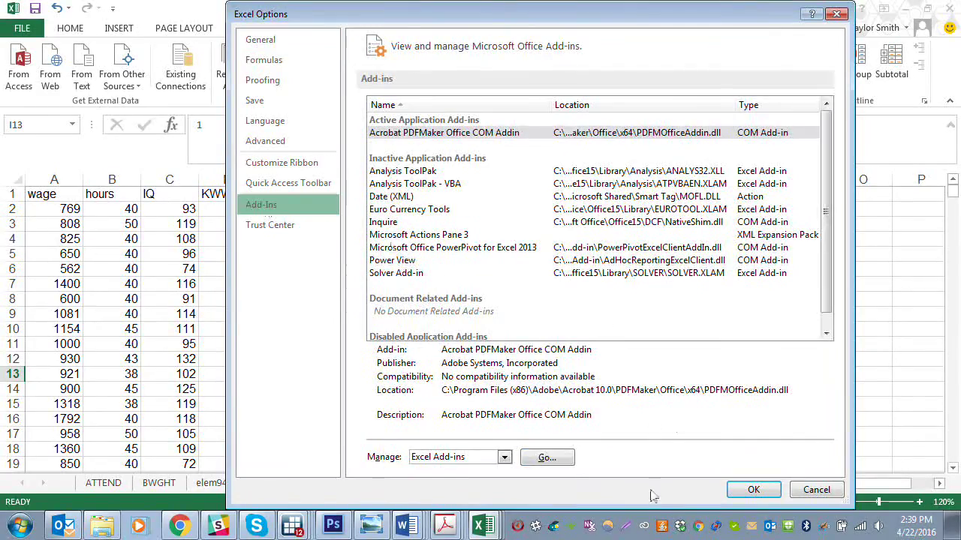
pyautogui.click(547, 461)
pyautogui.moveTo(143, 133); pyautogui.dragTo(470, 103)
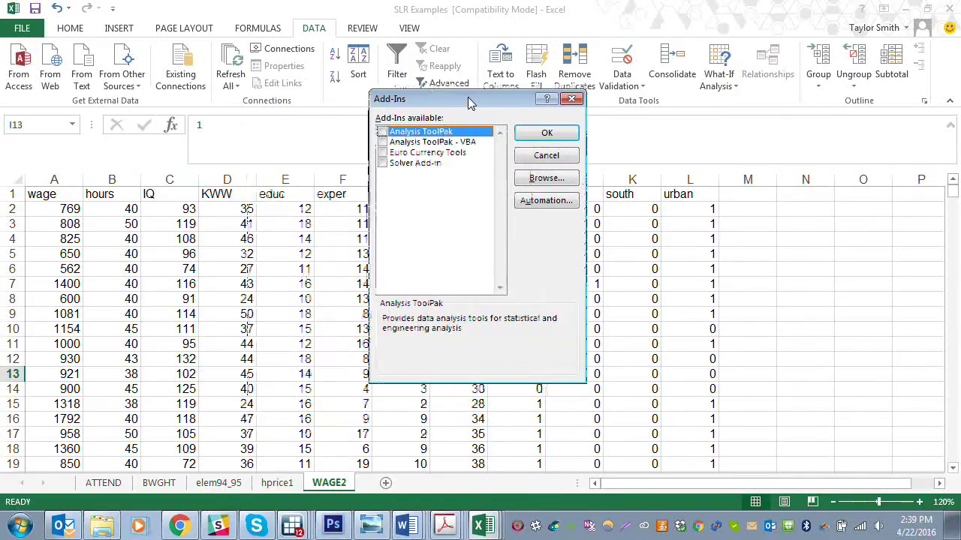
pyautogui.click(383, 132)
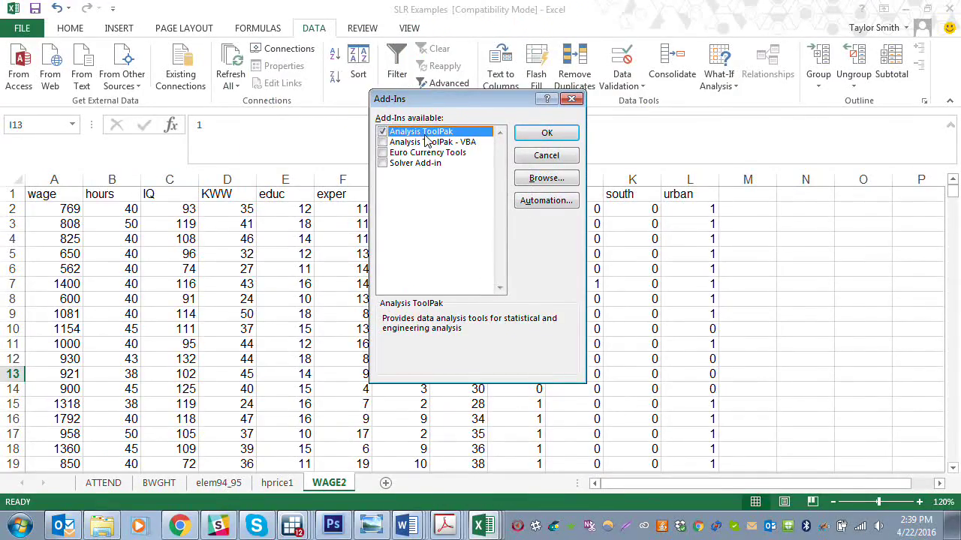
pyautogui.click(546, 135)
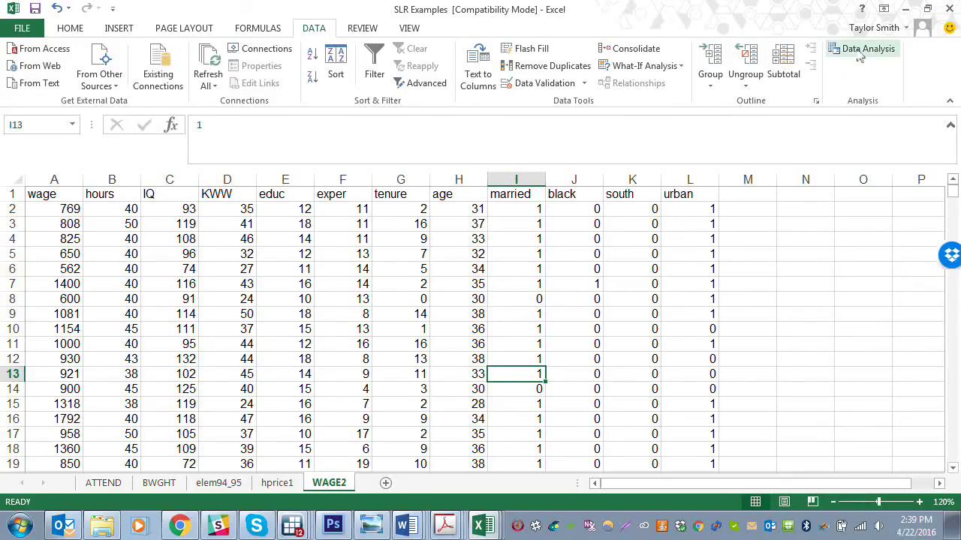
# Examine the wage column as the dependent variable and the educ, exper and tenure columns as the explanatory variables
pyautogui.click(45, 195)
pyautogui.doubleClick(53, 195)
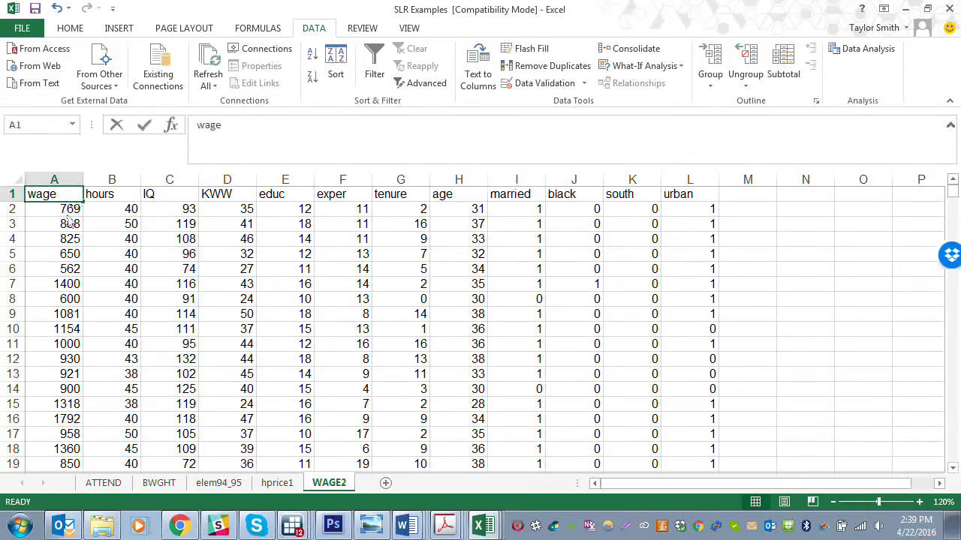
pyautogui.click(54, 180)
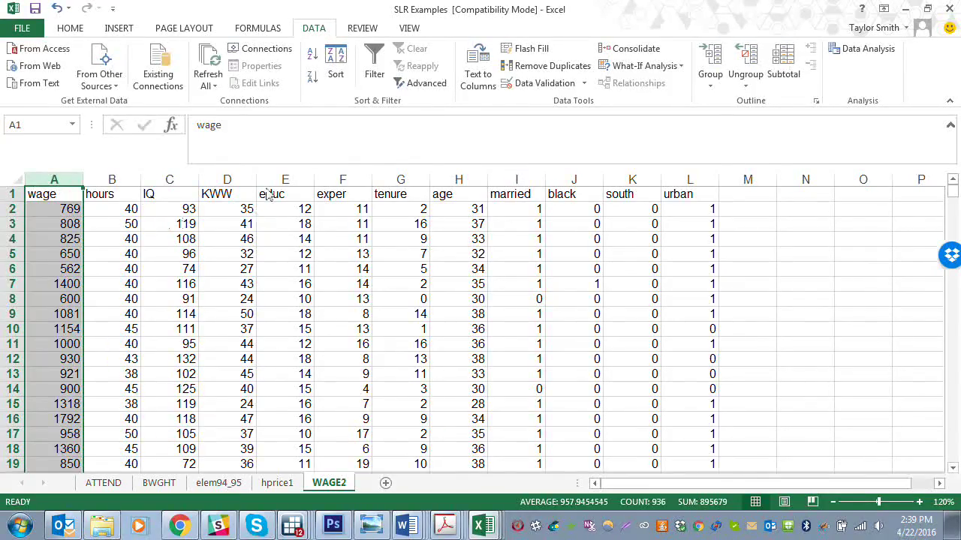
pyautogui.moveTo(272, 180); pyautogui.dragTo(405, 182)
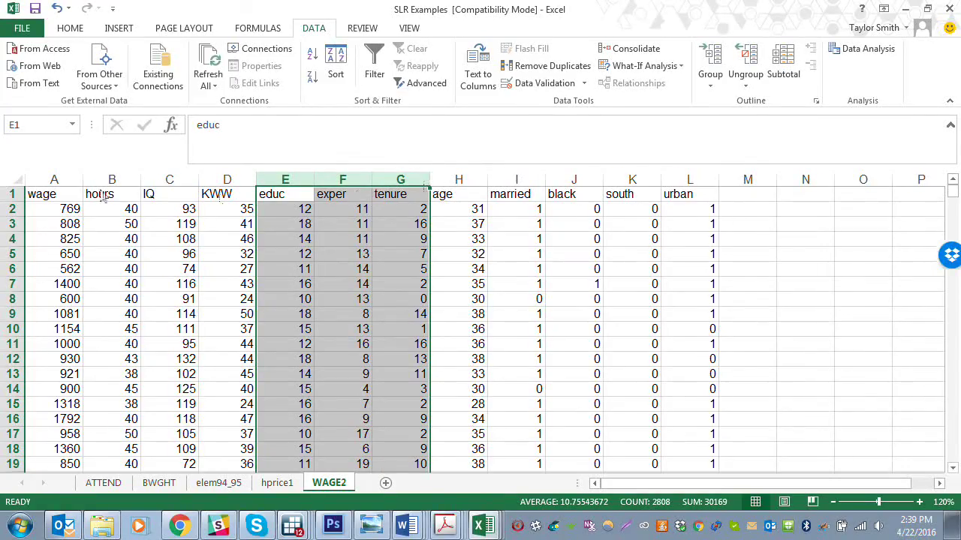
pyautogui.click(65, 181)
pyautogui.moveTo(296, 181); pyautogui.dragTo(389, 182)
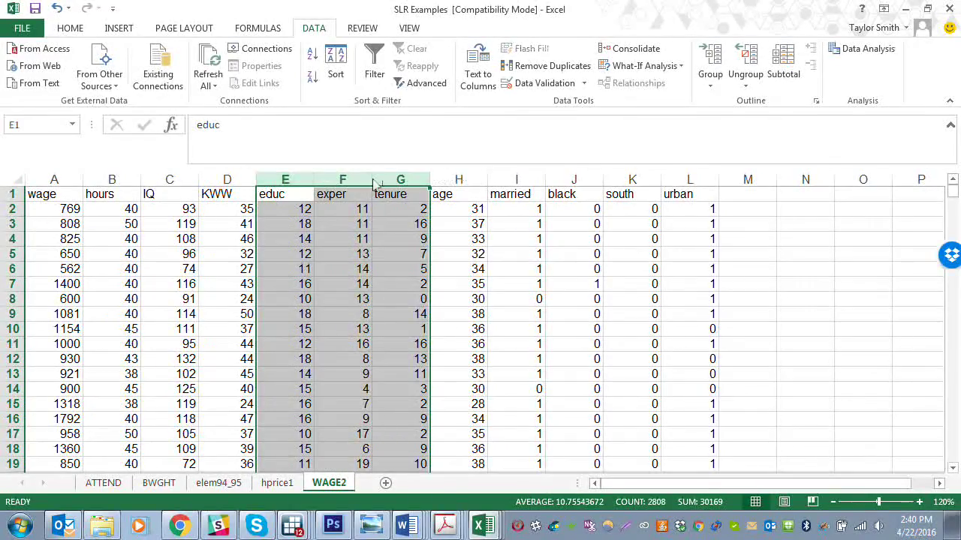
pyautogui.click(442, 225)
pyautogui.click(443, 200)
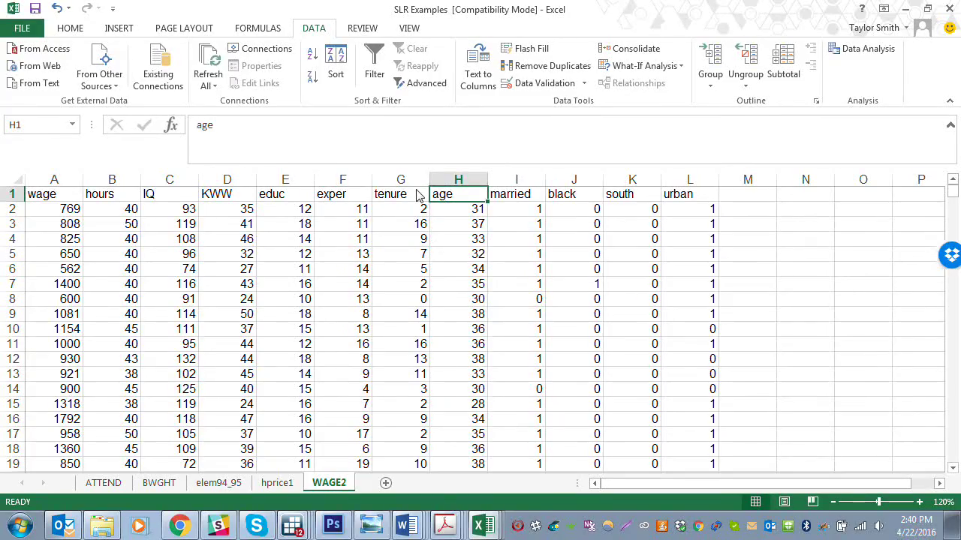
# Open the Regression tool from the data analysis tools and start picking its Input Y Range from the sheet
pyautogui.click(860, 51)
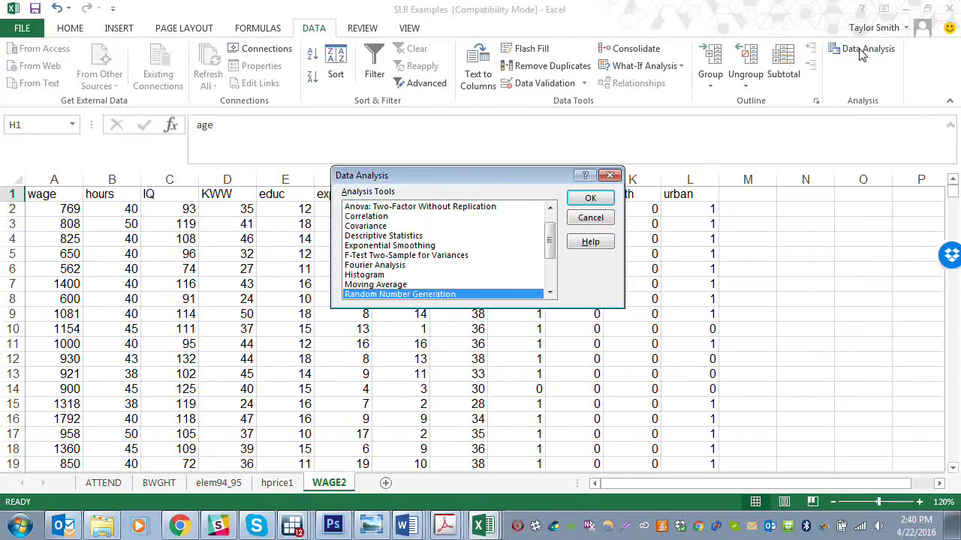
pyautogui.click(550, 293)
pyautogui.click(550, 294)
pyautogui.click(550, 293)
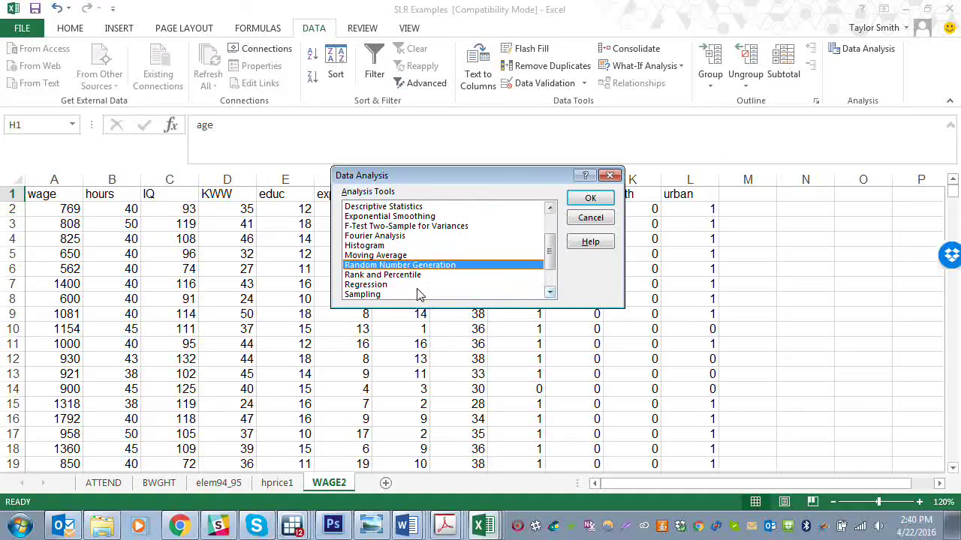
pyautogui.click(388, 286)
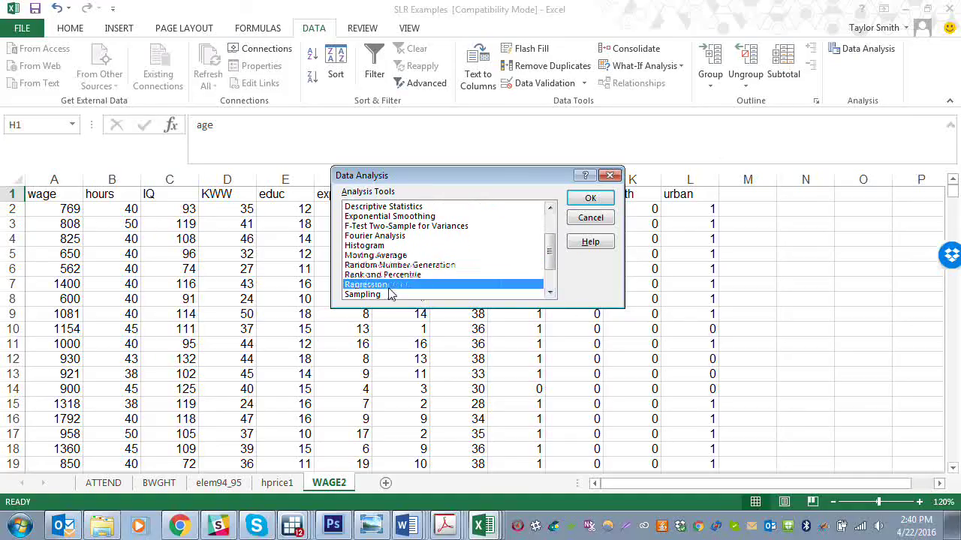
pyautogui.click(592, 198)
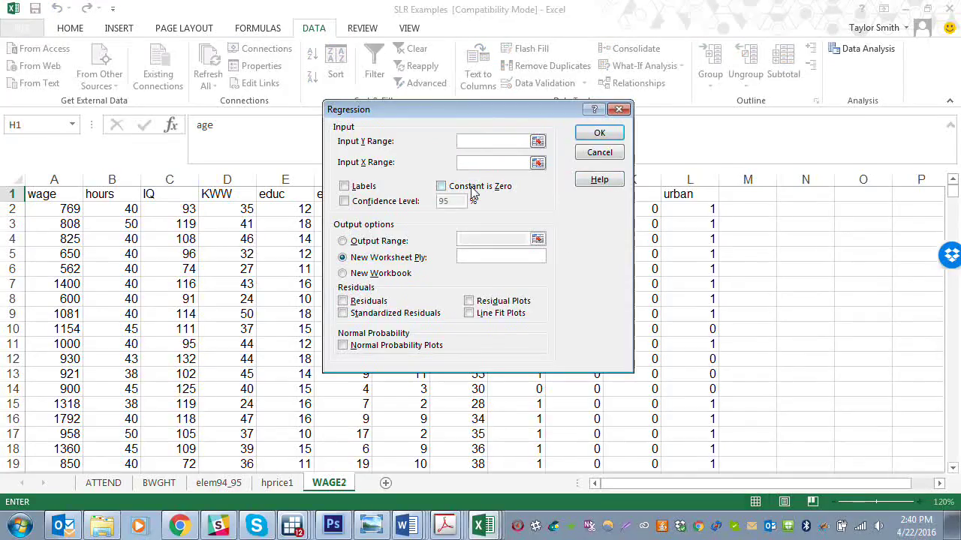
pyautogui.moveTo(425, 114); pyautogui.dragTo(410, 85)
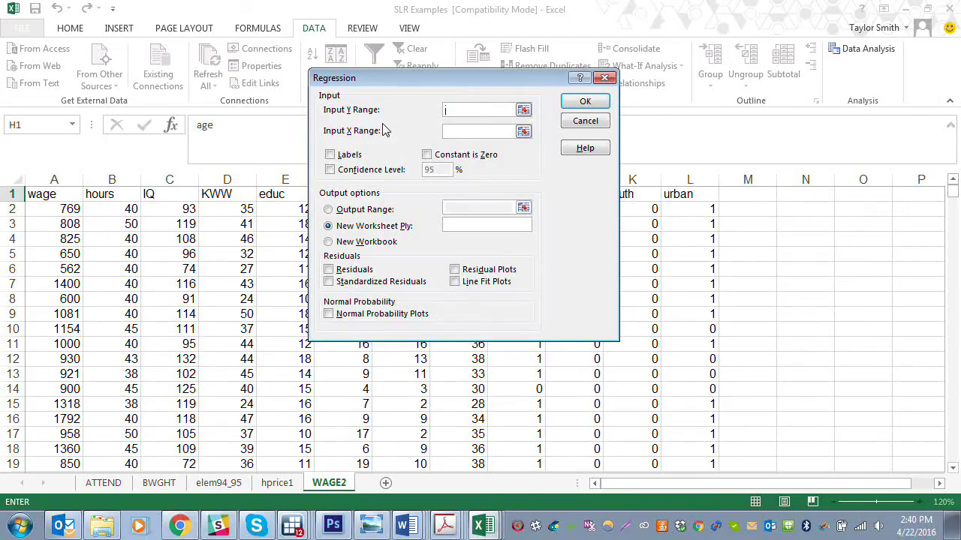
pyautogui.click(524, 111)
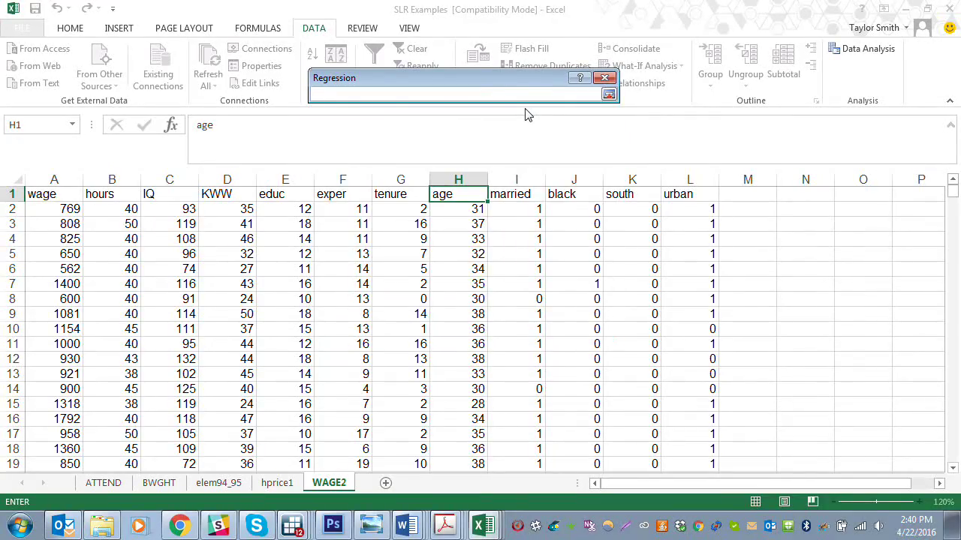
pyautogui.click(48, 198)
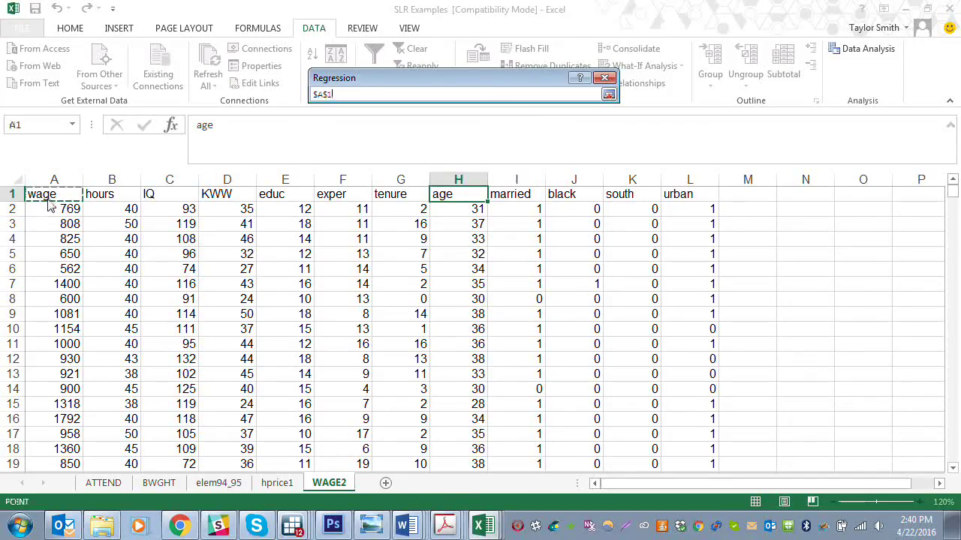
pyautogui.moveTo(48, 205); pyautogui.dragTo(67, 451)
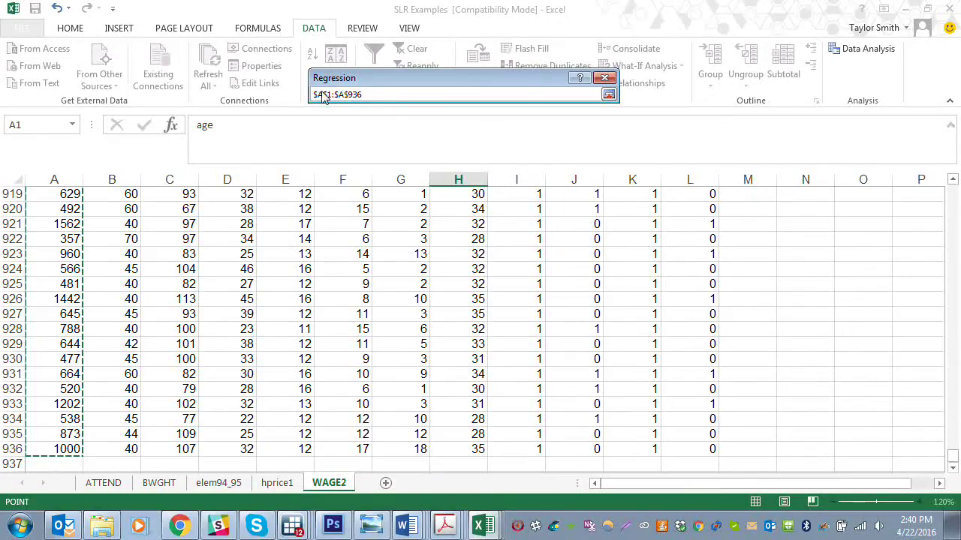
pyautogui.moveTo(386, 96); pyautogui.dragTo(315, 95)
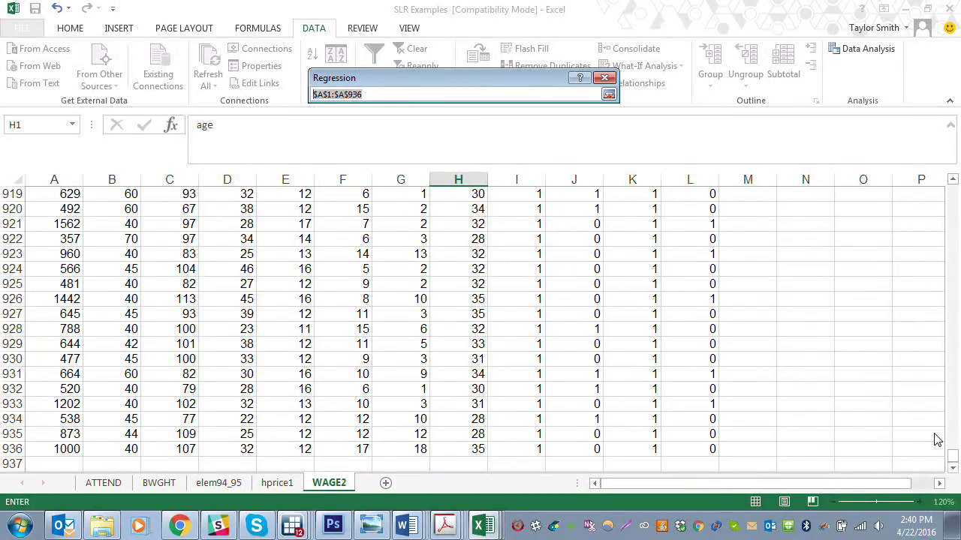
pyautogui.moveTo(952, 456); pyautogui.dragTo(953, 186)
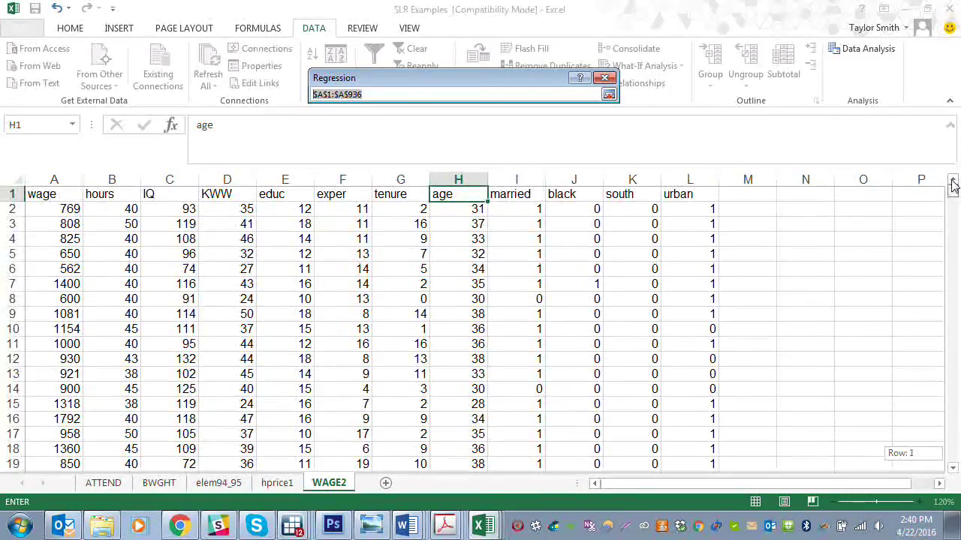
# Set the regression's Input Y Range to the wage data including its header, $A$1:$A$936
pyautogui.click(47, 199)
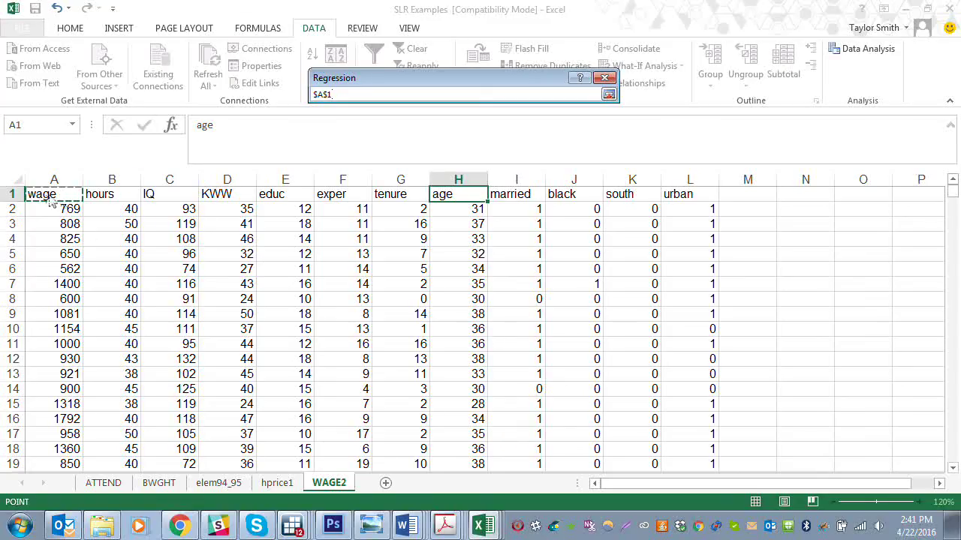
pyautogui.write(',')
pyautogui.press('BackSpace')
pyautogui.hotkey('ctrl', 'shift', 'Down')
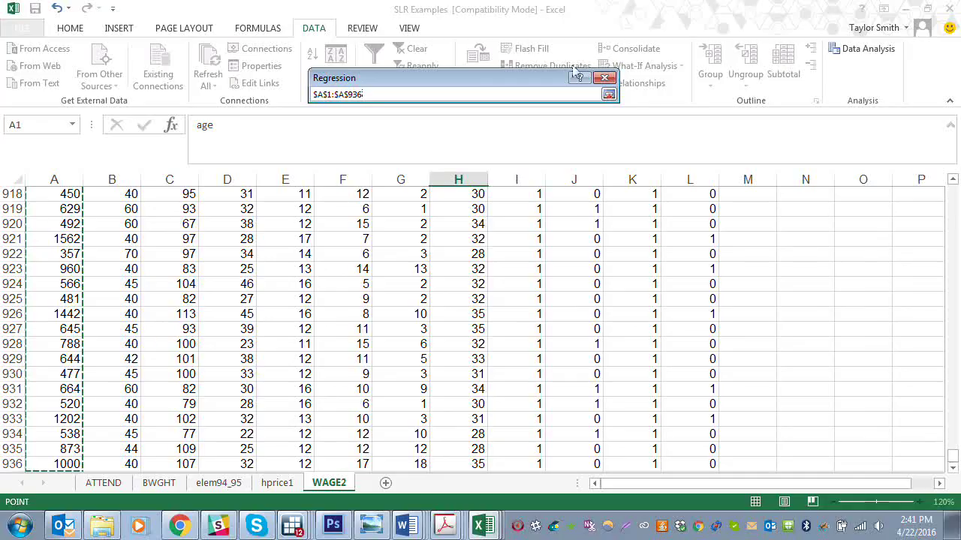
pyautogui.click(609, 95)
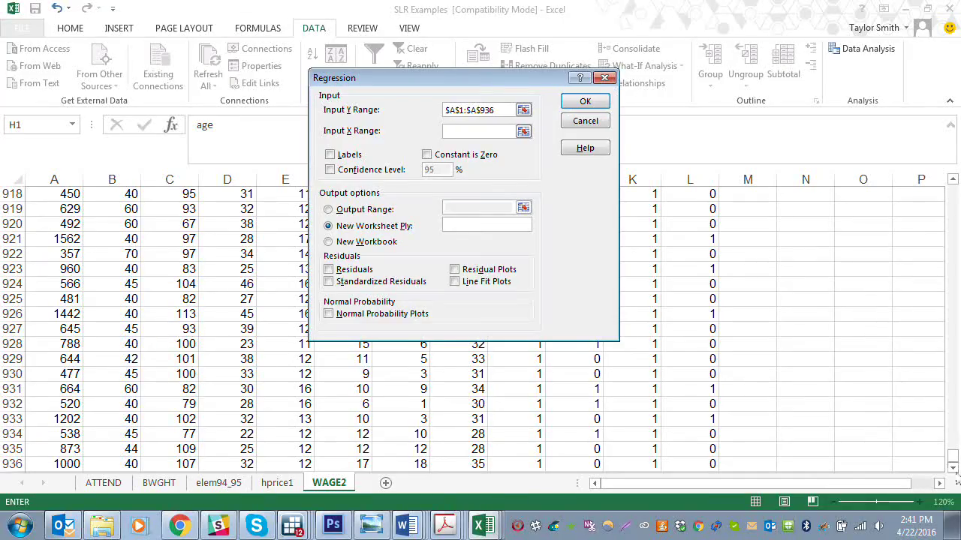
# Set the Input X Range to the educ, exper and tenure data including headers, $E$1:$G$936
pyautogui.moveTo(952, 459); pyautogui.dragTo(952, 187)
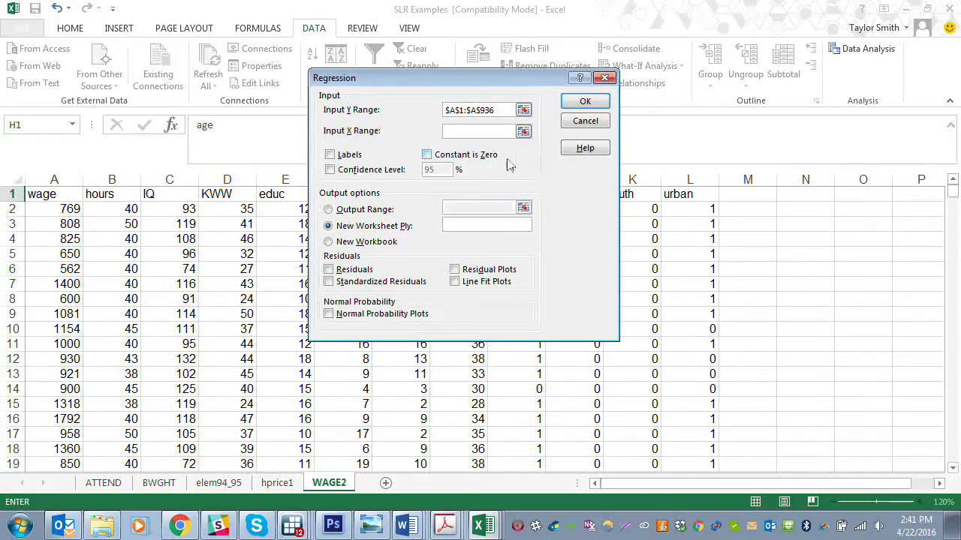
pyautogui.click(523, 131)
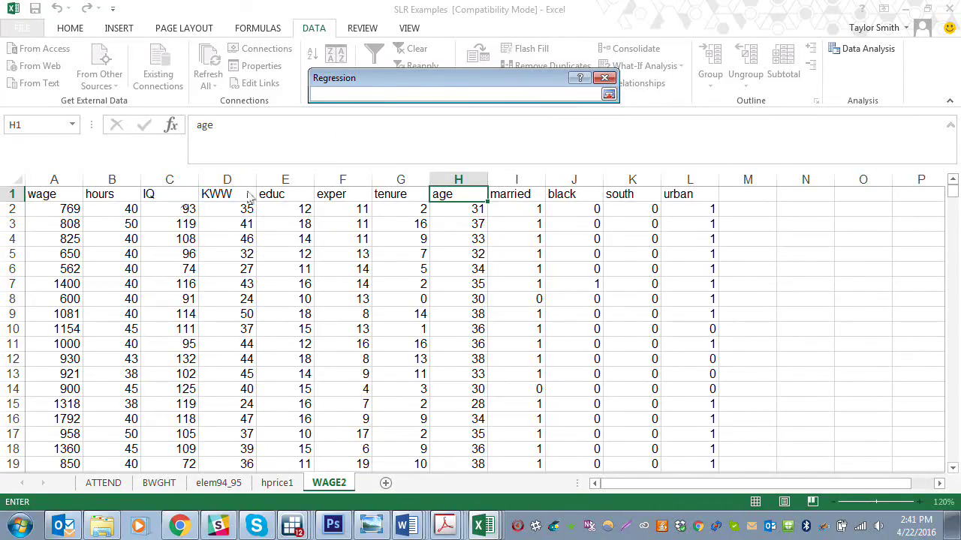
pyautogui.moveTo(275, 197); pyautogui.dragTo(405, 197)
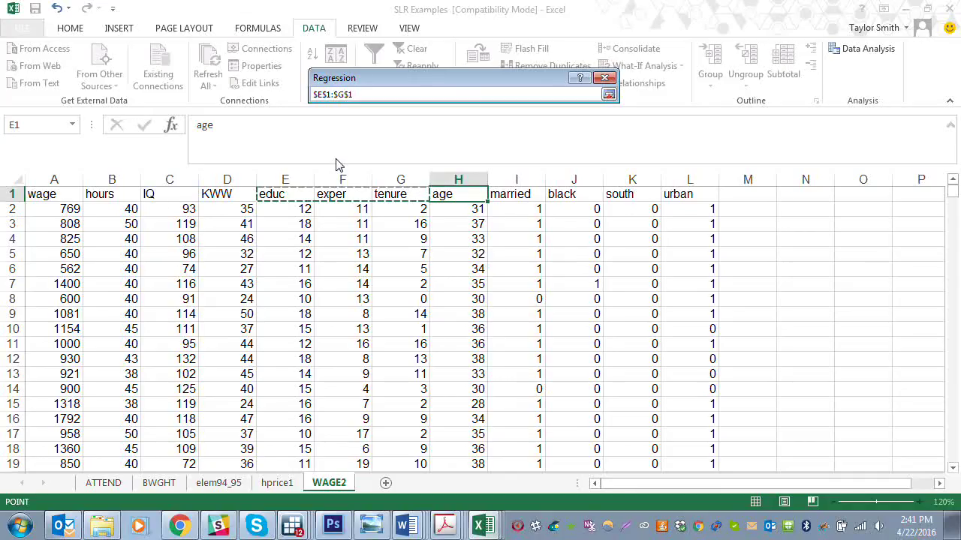
pyautogui.hotkey('ctrl', 'shift', 'Down')
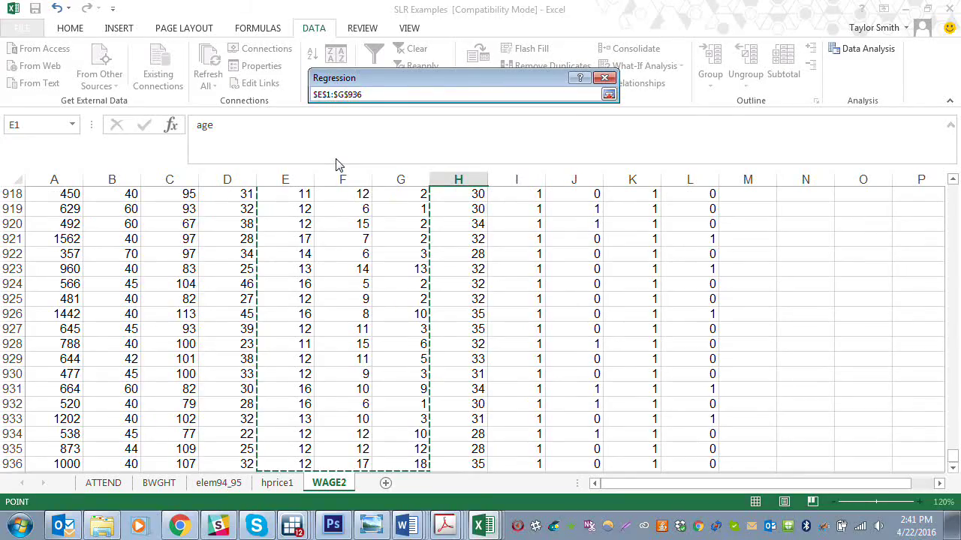
pyautogui.click(608, 95)
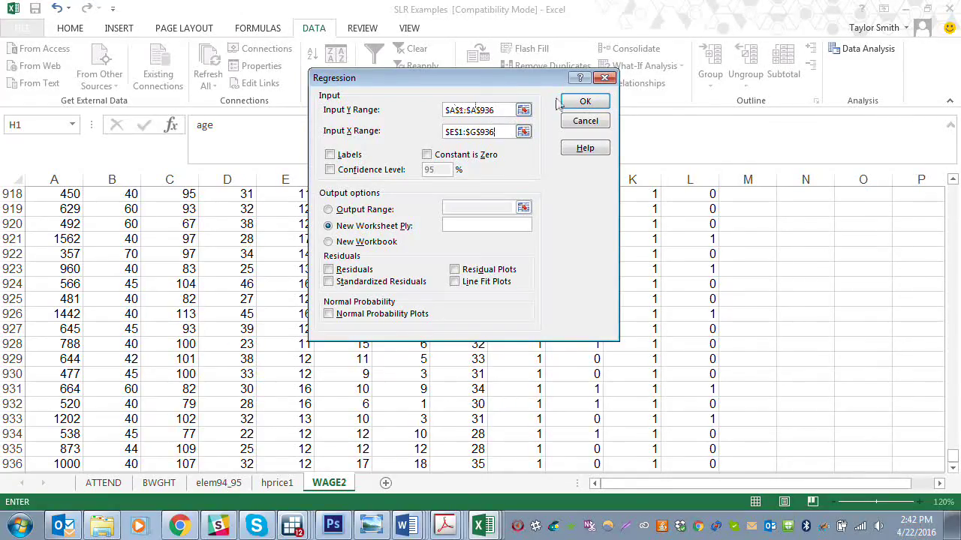
# Enable the Labels option for the header row and run the regression with output to a new worksheet
pyautogui.click(594, 105)
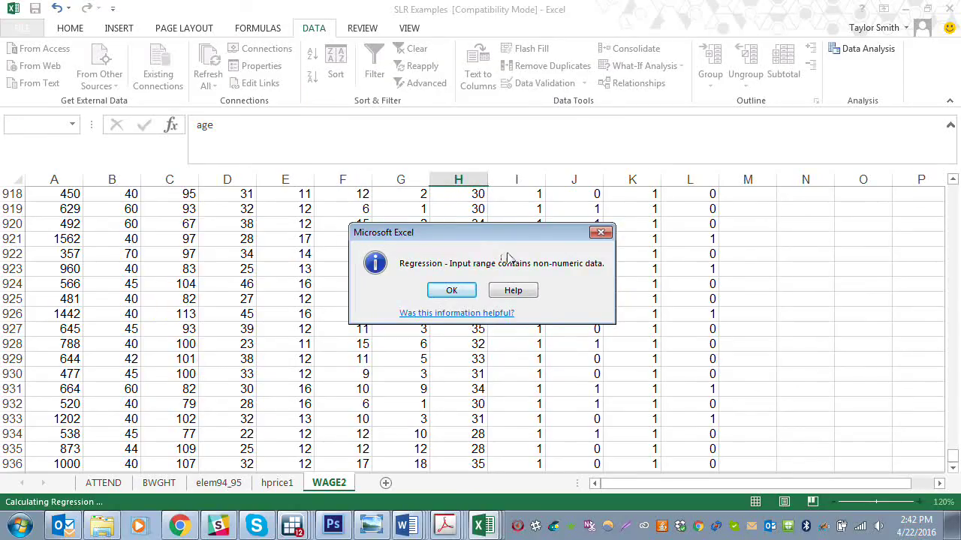
pyautogui.click(451, 290)
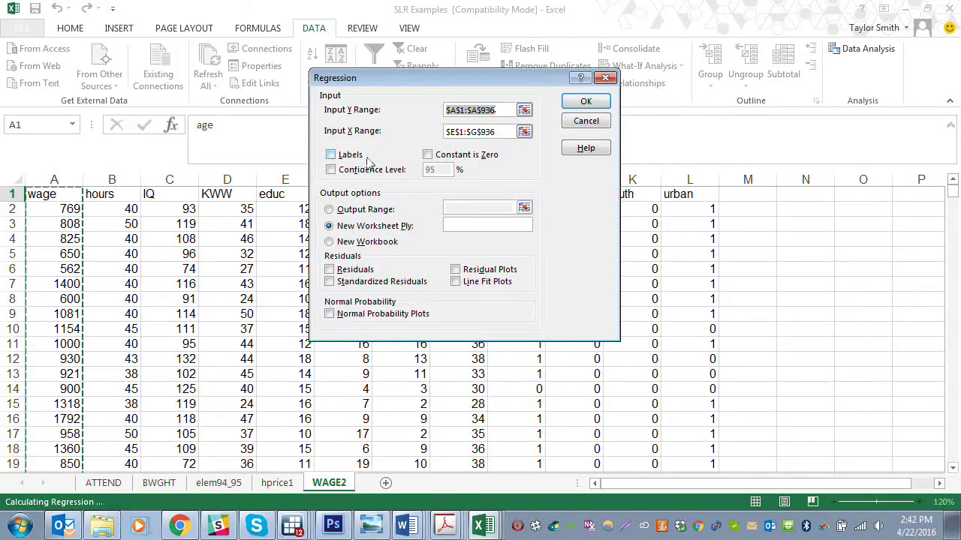
pyautogui.click(344, 157)
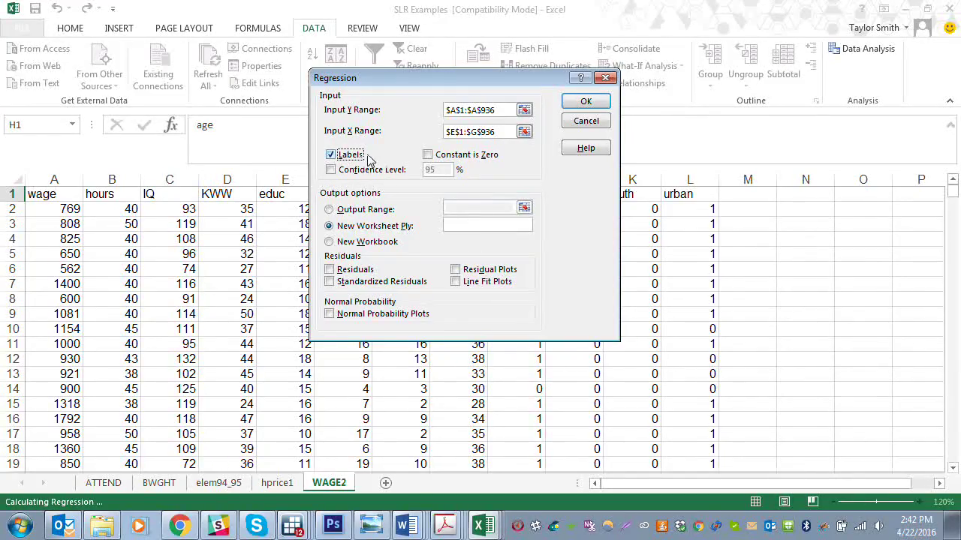
pyautogui.click(577, 104)
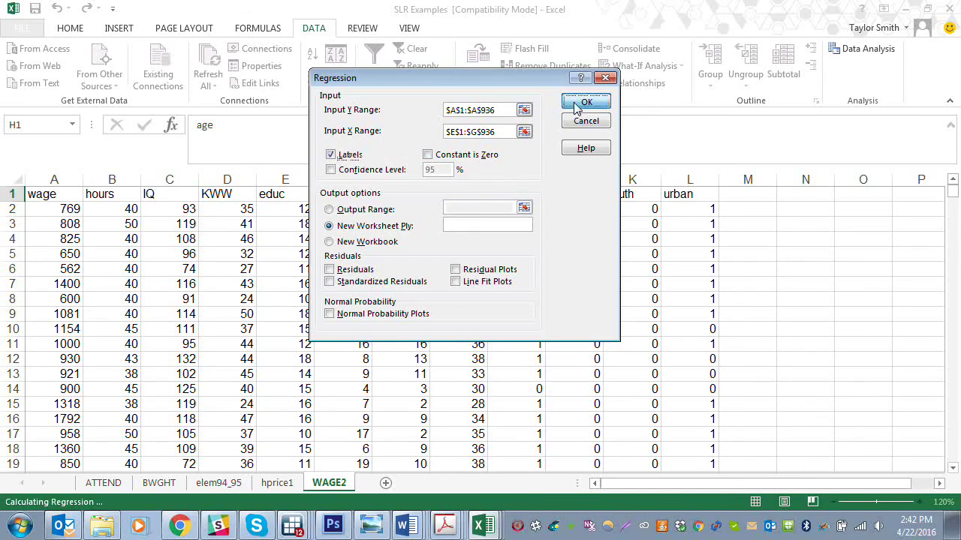
pyautogui.click(345, 258)
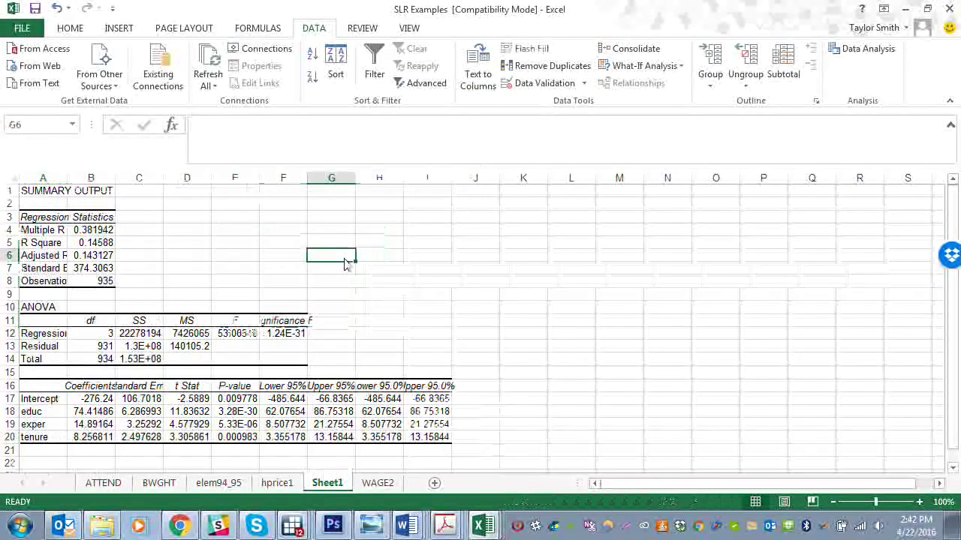